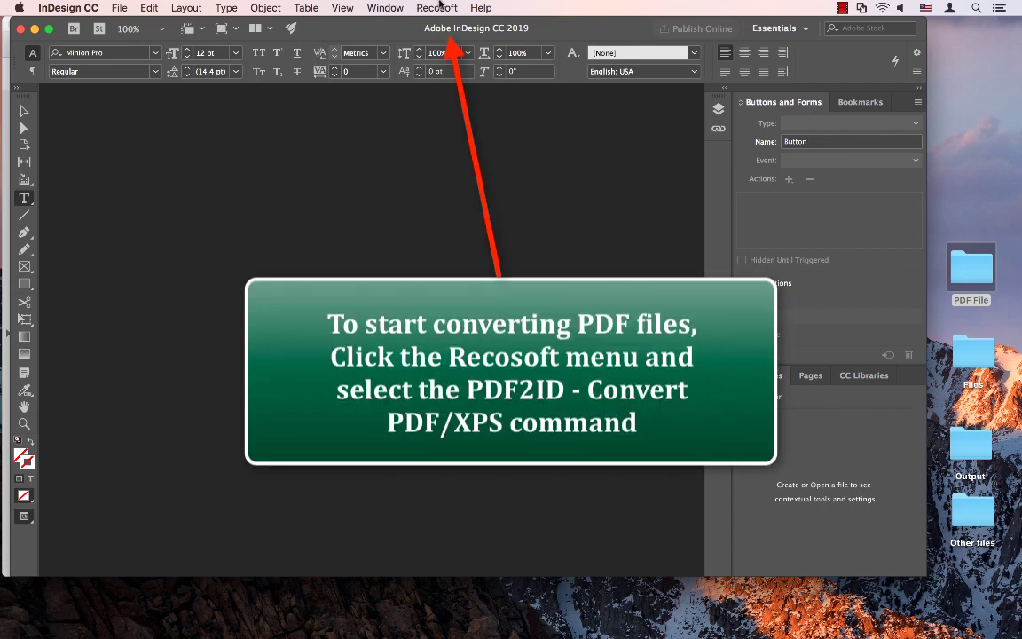
- Load 982a12, Clipping Path, ResearchJournalFontSize and ZDLXPreso 2004 PDFs into PDF2ID for conversion
{"action": "left_click", "coordinate": [438, 8]}
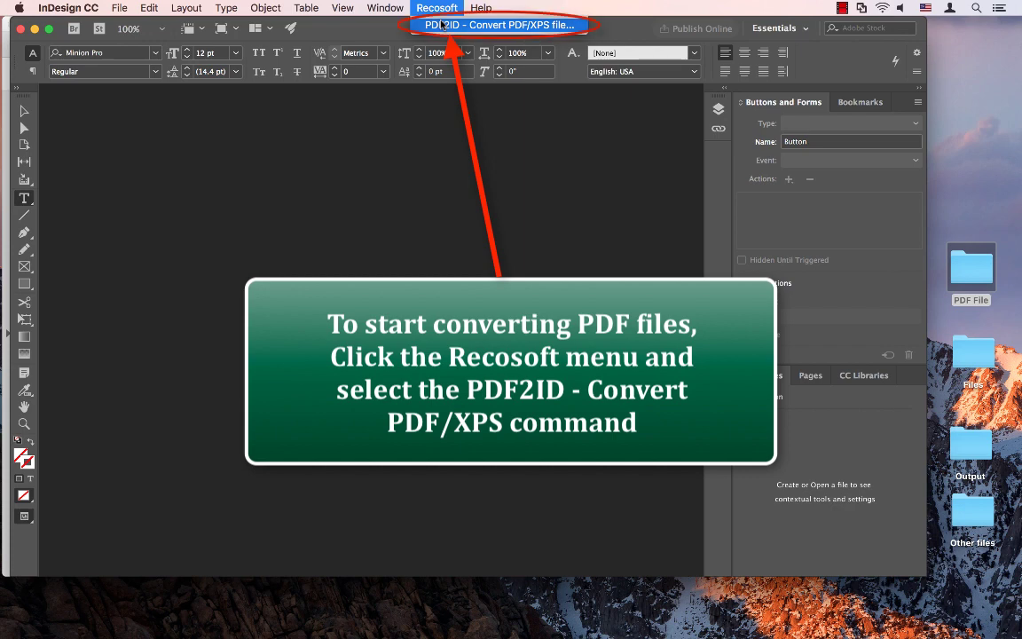
{"action": "left_click", "coordinate": [530, 25]}
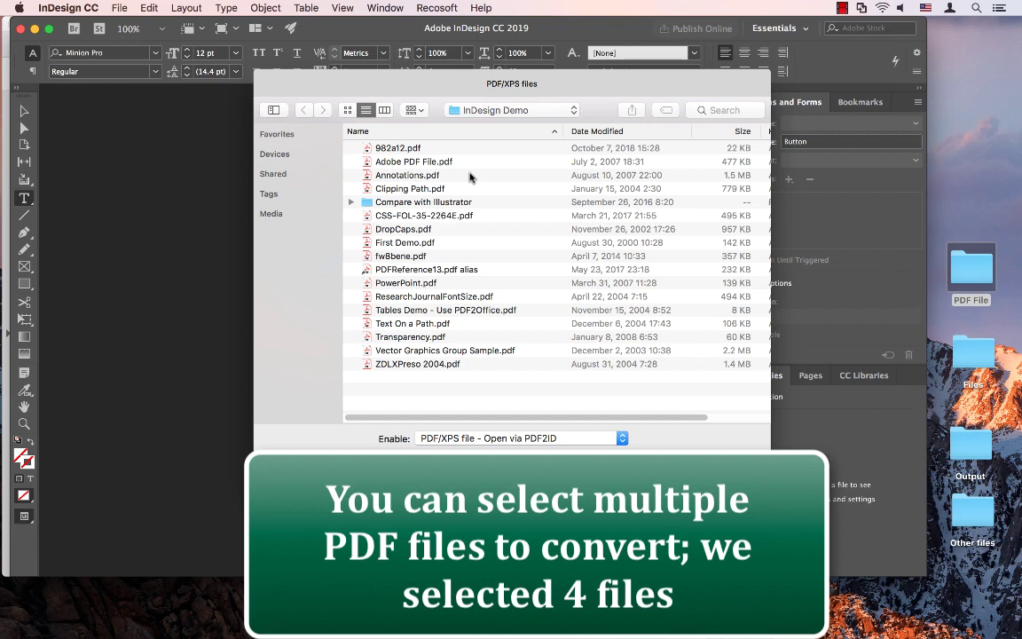
{"action": "left_click", "coordinate": [406, 149]}
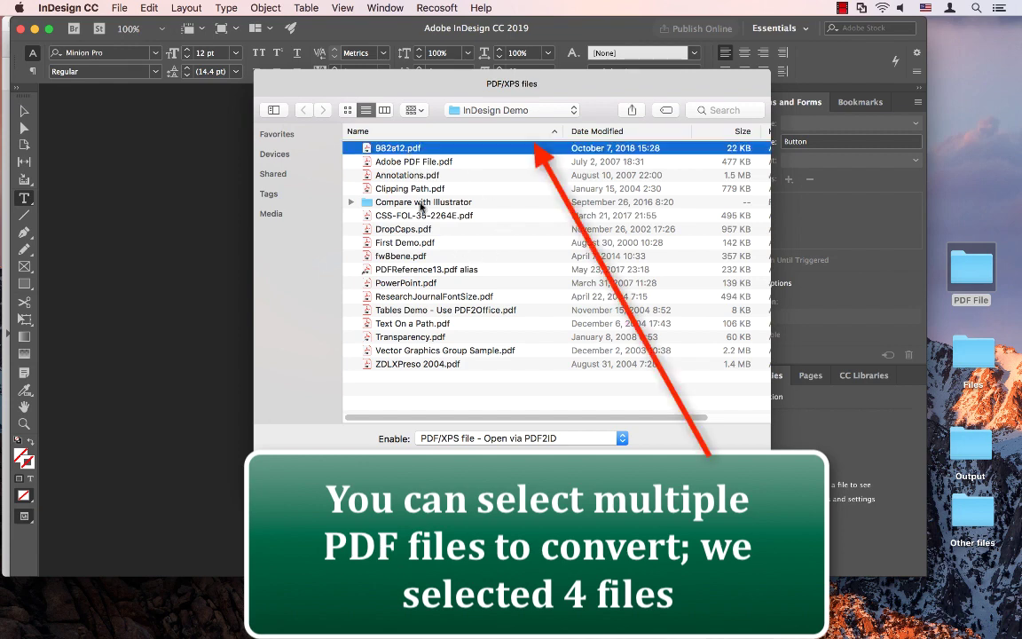
{"action": "left_click", "coordinate": [409, 190], "text": "super"}
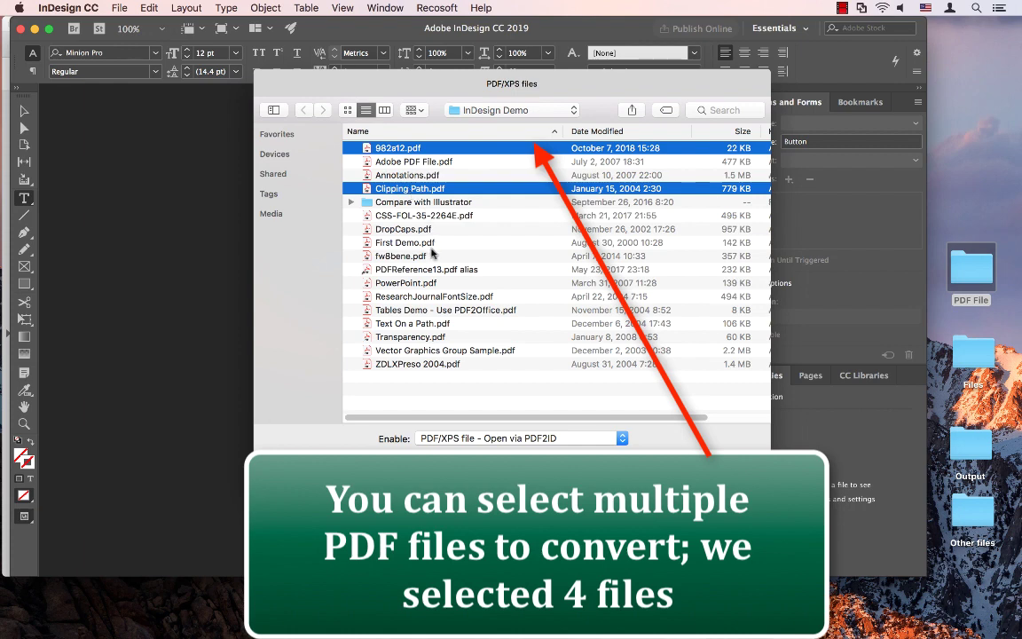
{"action": "left_click", "coordinate": [419, 300], "text": "super"}
{"action": "left_click", "coordinate": [419, 364], "text": "super"}
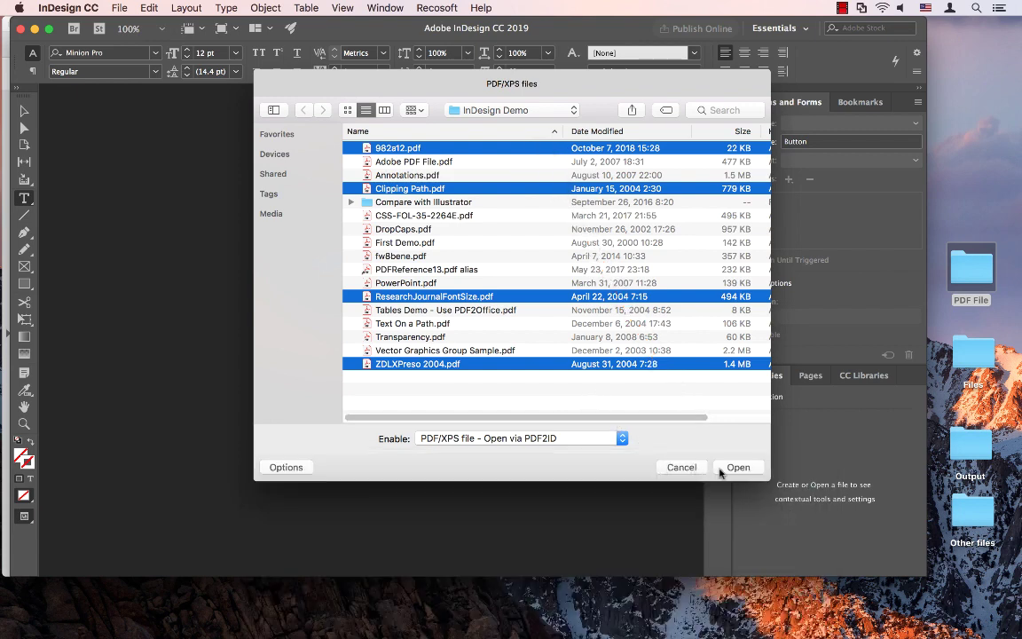
{"action": "left_click", "coordinate": [730, 469]}
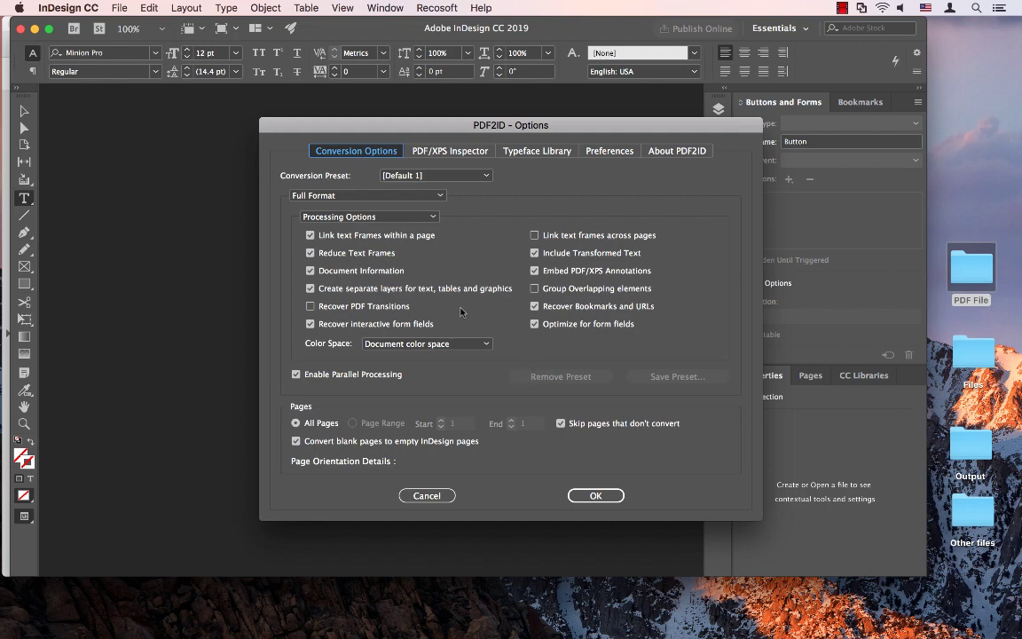
- Keep Recover interactive form fields checked and start the conversion
{"action": "left_click", "coordinate": [310, 323]}
{"action": "left_click", "coordinate": [596, 495]}
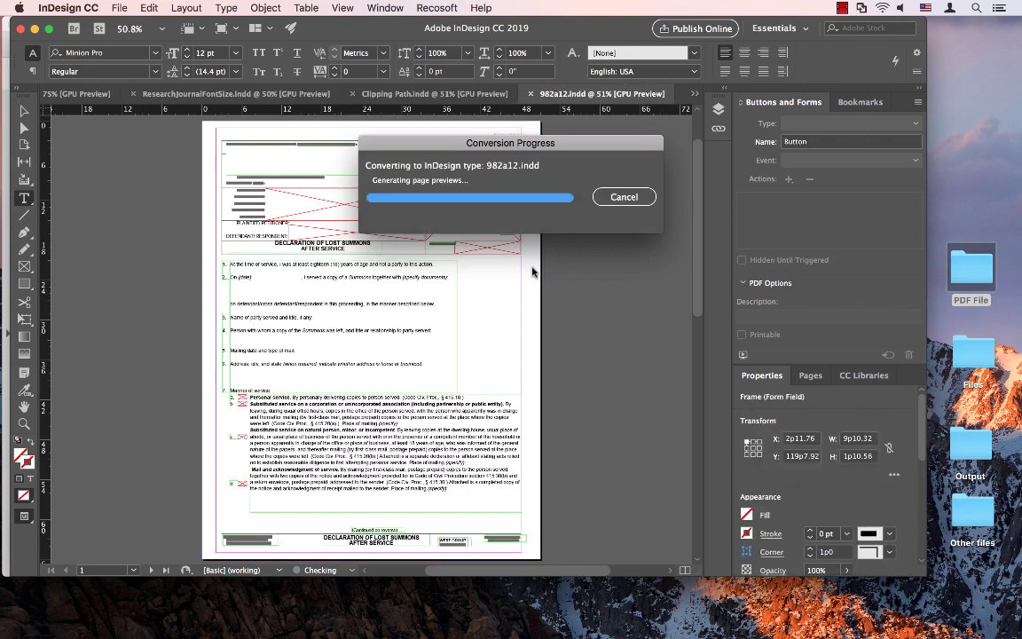
- Acknowledge the All files converted successfully message, leaving 982a12.indd on screen
{"action": "left_click", "coordinate": [508, 319]}
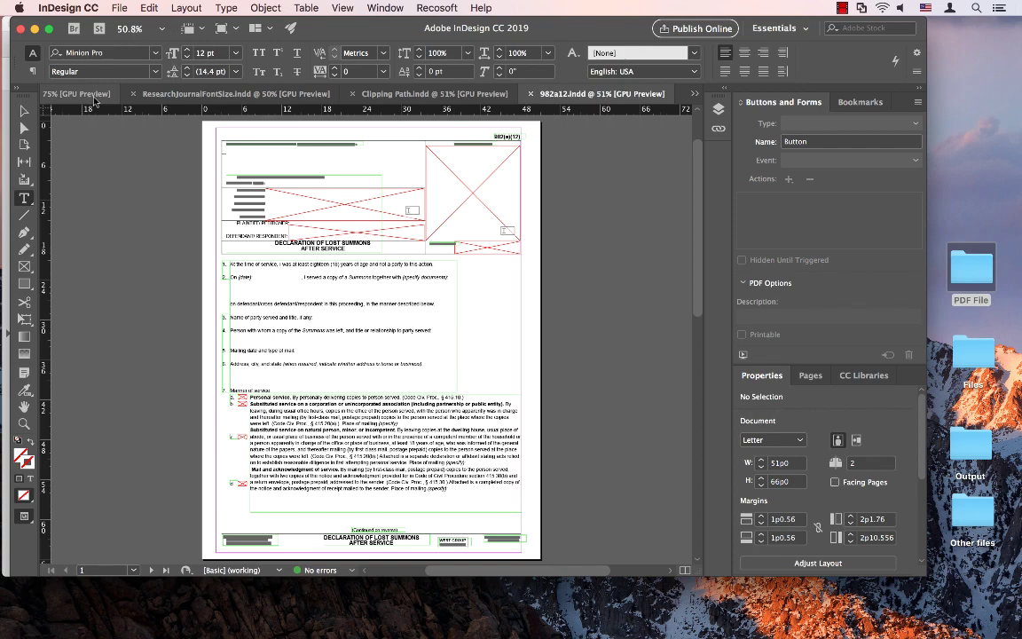
- Inspect the ResearchJournalFontSize body text, title and the word 'modular', scrolling through pages
{"action": "left_click", "coordinate": [158, 93]}
{"action": "left_click_drag", "start_coordinate": [269, 235], "coordinate": [399, 410]}
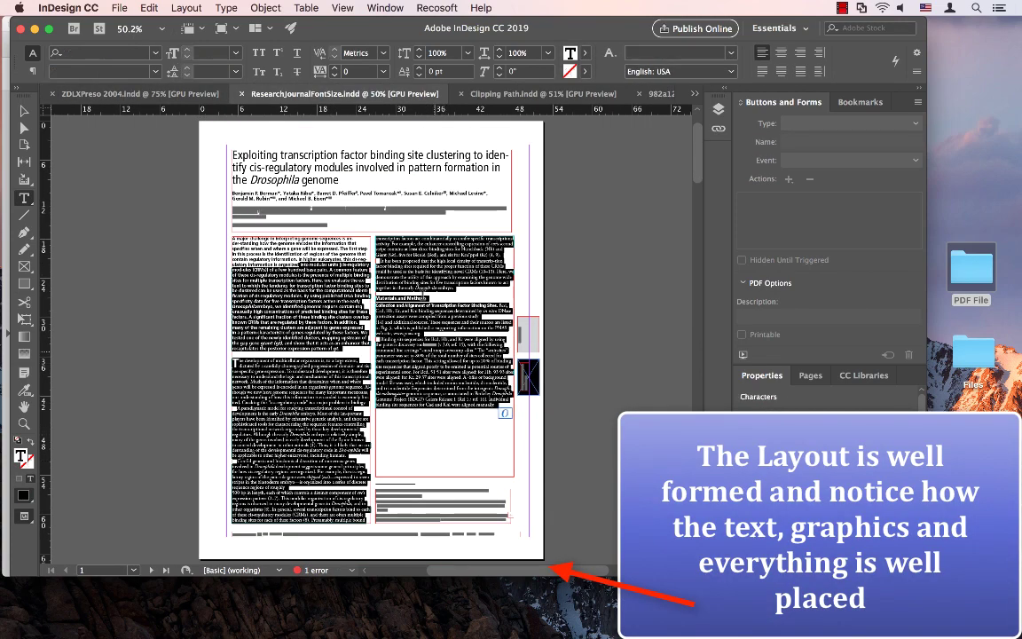
{"action": "left_click_drag", "start_coordinate": [294, 167], "coordinate": [289, 278]}
{"action": "double_click", "coordinate": [311, 264]}
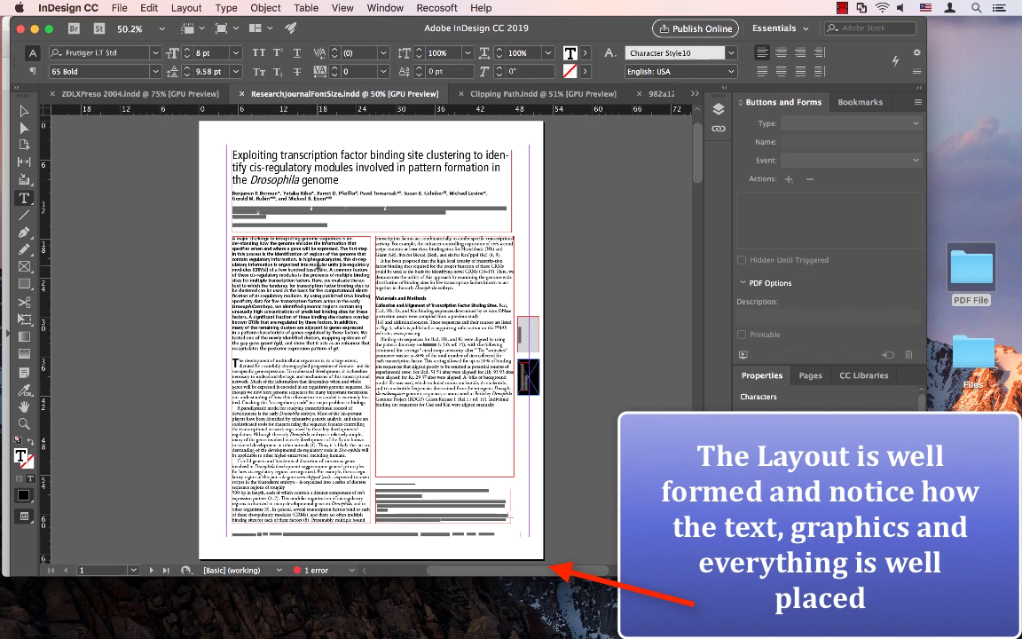
{"action": "scroll", "coordinate": [333, 272], "scroll_direction": "down", "scroll_amount": 10}
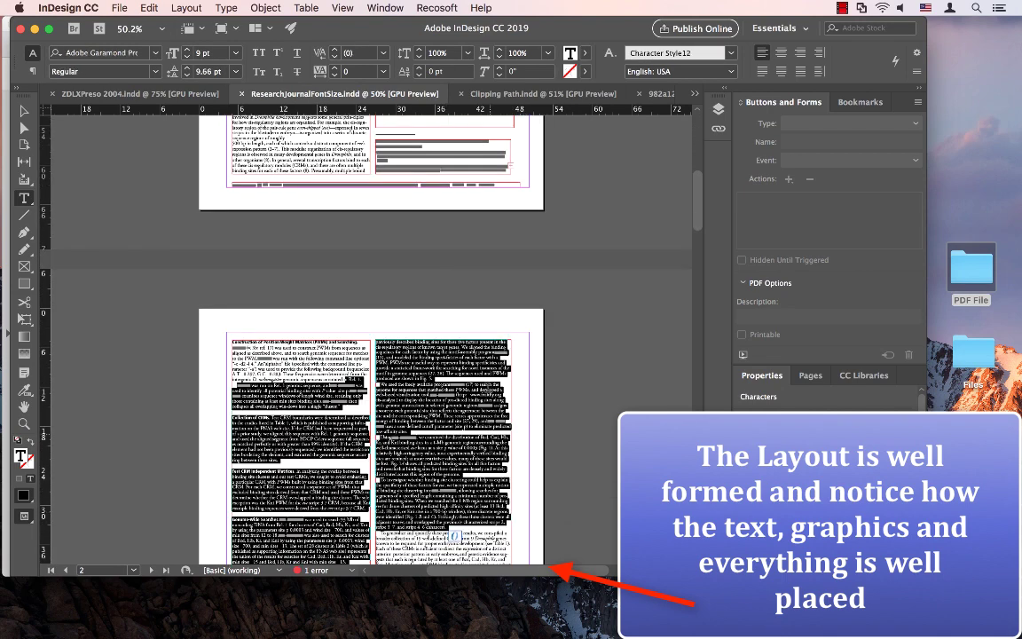
{"action": "scroll", "coordinate": [479, 347], "scroll_direction": "down", "scroll_amount": 10}
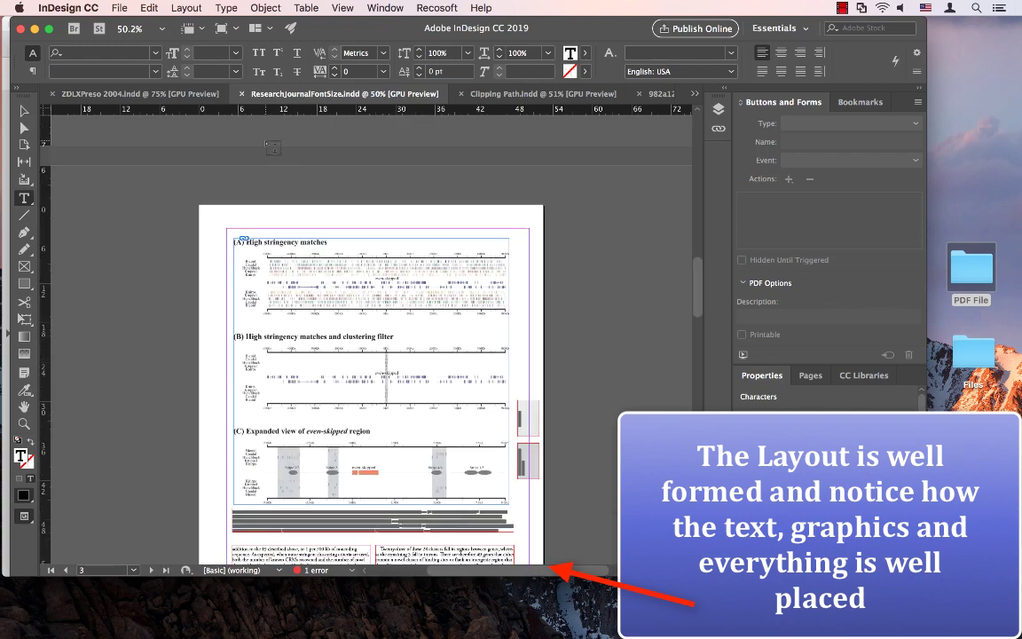
- Select the orange text frame in ZDLXPreso 2004's 'What is Download Express (DLX)?' slide
{"action": "left_click", "coordinate": [142, 93]}
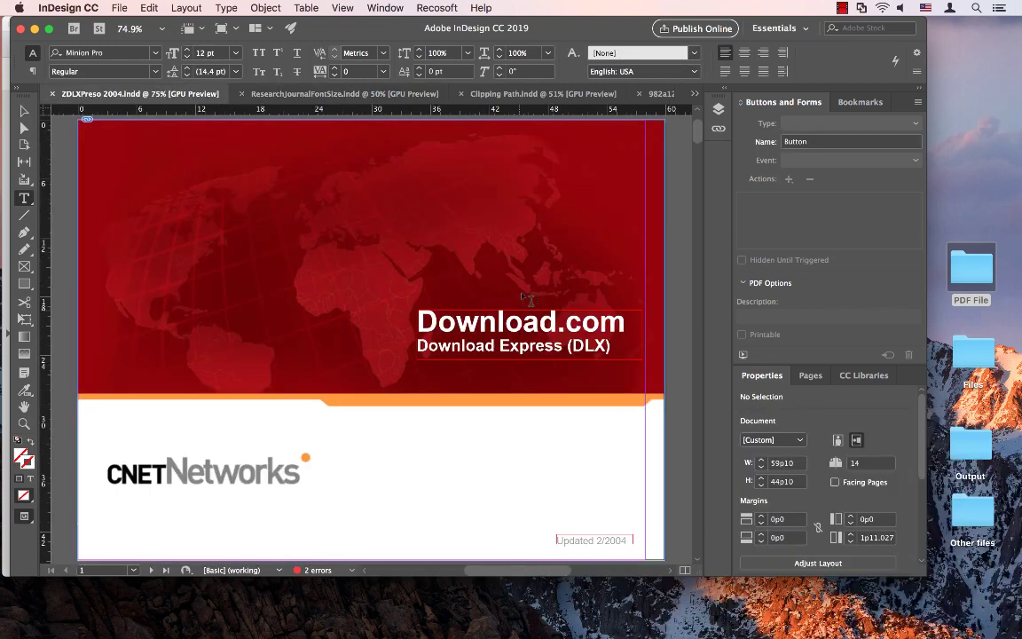
{"action": "scroll", "coordinate": [513, 272], "scroll_direction": "down", "scroll_amount": 8}
{"action": "scroll", "coordinate": [513, 272], "scroll_direction": "down", "scroll_amount": 3}
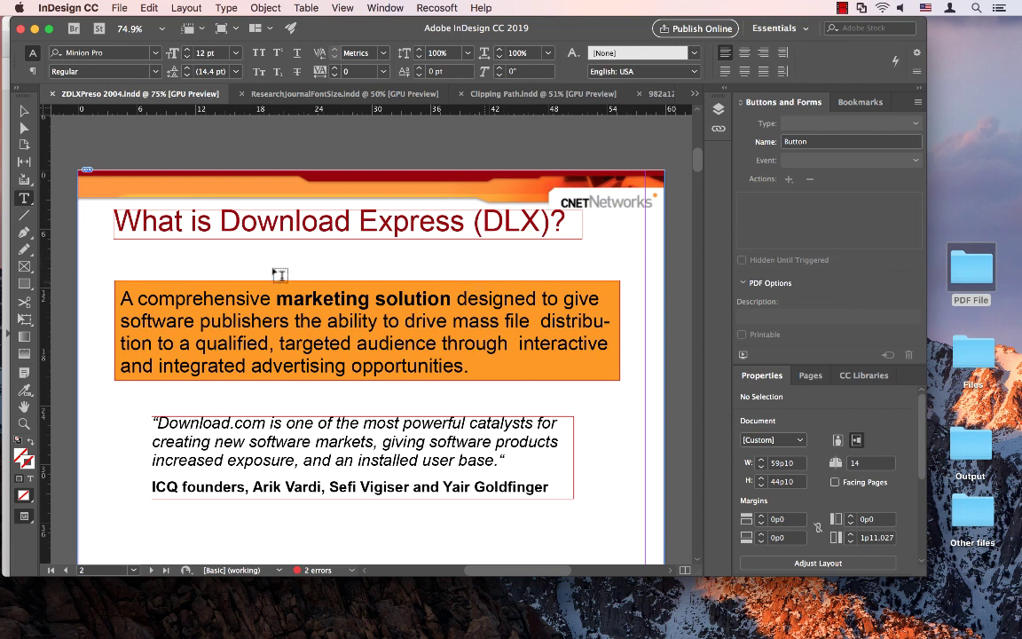
{"action": "key", "text": "v"}
{"action": "left_click", "coordinate": [312, 352]}
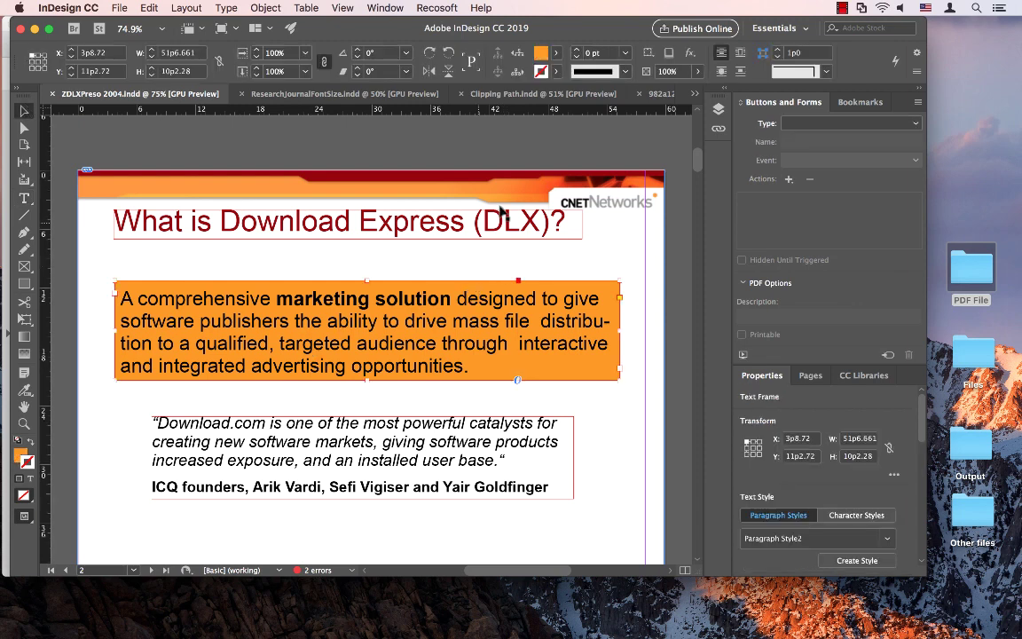
- Lengthen the Clipping Path frame below the masthead so 'THE BIG NEWS IS mini!' shows
{"action": "left_click", "coordinate": [512, 95]}
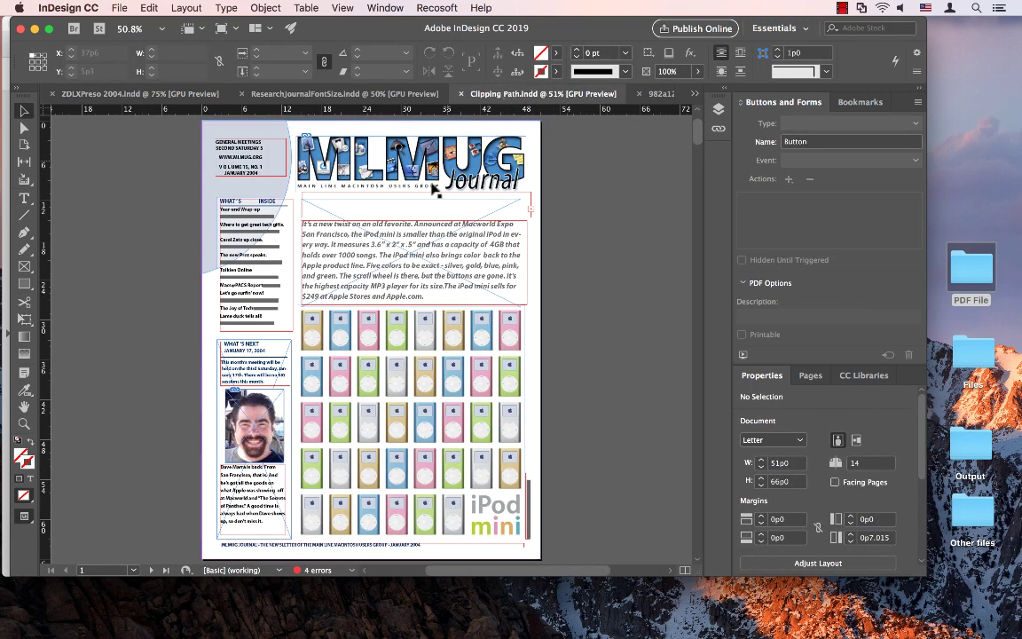
{"action": "left_click", "coordinate": [391, 195]}
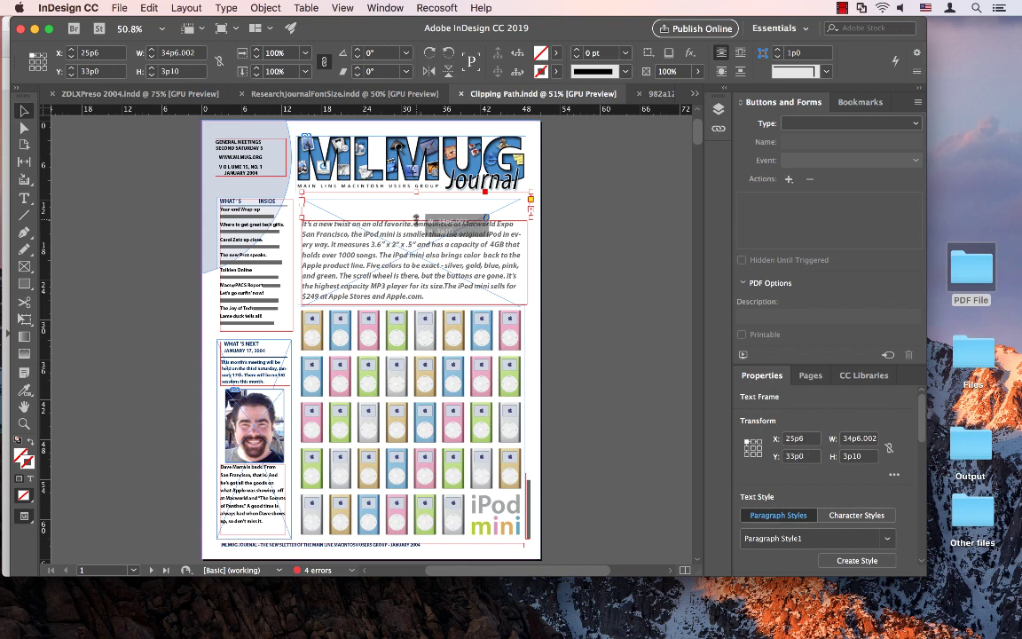
{"action": "left_click_drag", "start_coordinate": [416, 215], "coordinate": [417, 220]}
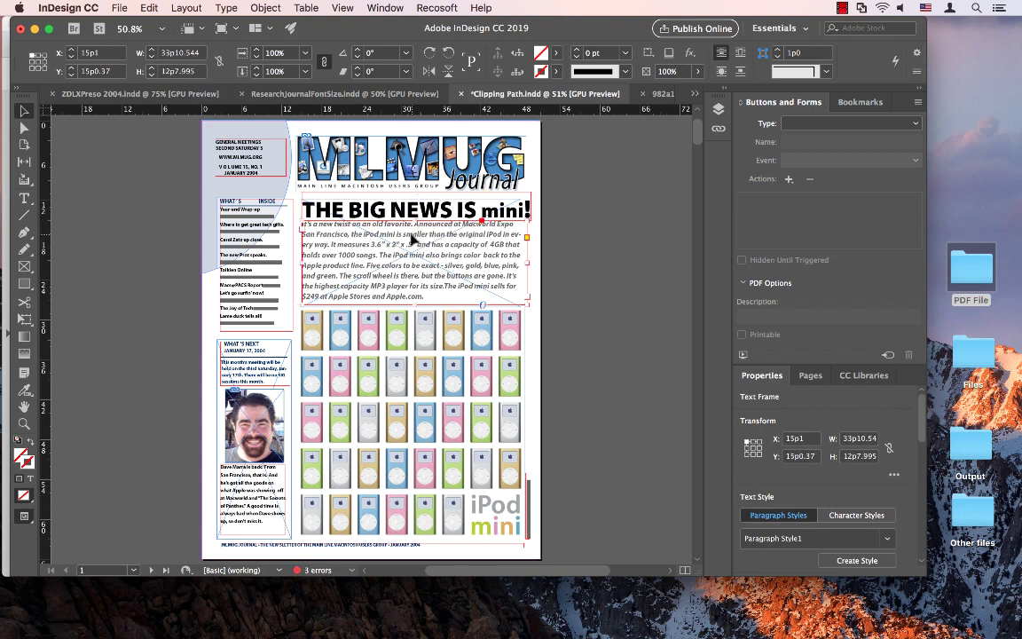
- Check the body text across page 3's columns, then return to the 982a12 form
{"action": "scroll", "coordinate": [409, 240], "scroll_direction": "down", "scroll_amount": 2}
{"action": "left_click", "coordinate": [432, 253]}
{"action": "scroll", "coordinate": [428, 253], "scroll_direction": "down", "scroll_amount": 20}
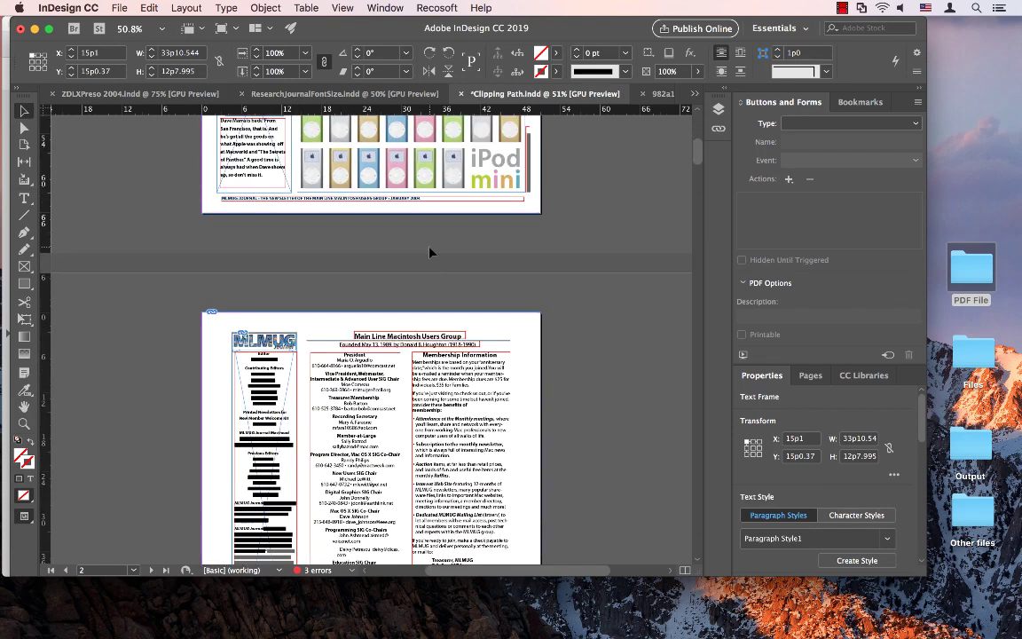
{"action": "double_click", "coordinate": [370, 352]}
{"action": "left_click_drag", "start_coordinate": [370, 352], "coordinate": [456, 427]}
{"action": "left_click", "coordinate": [456, 427]}
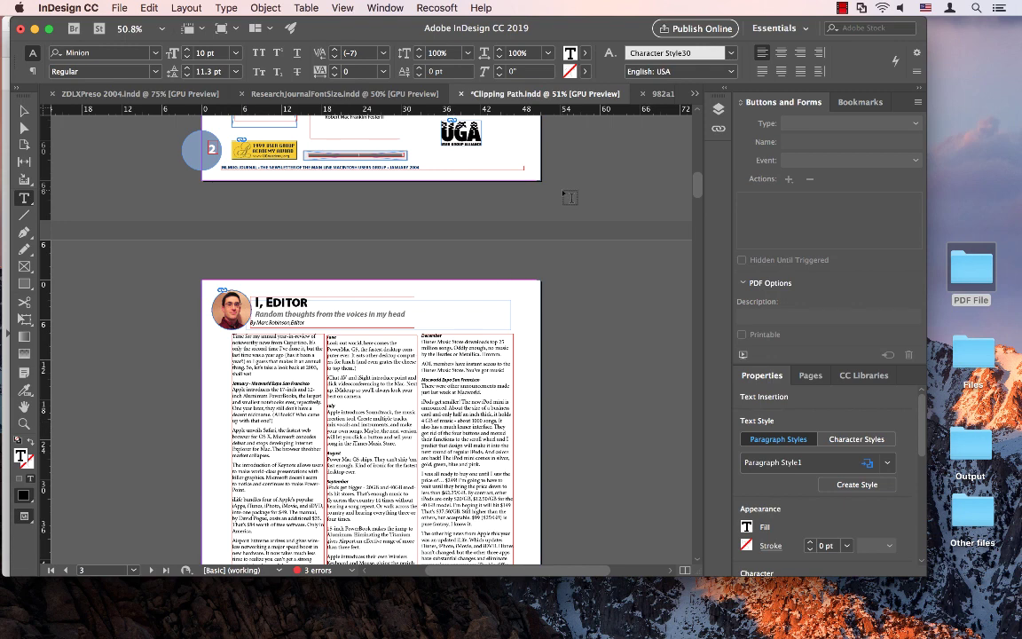
{"action": "left_click", "coordinate": [664, 93]}
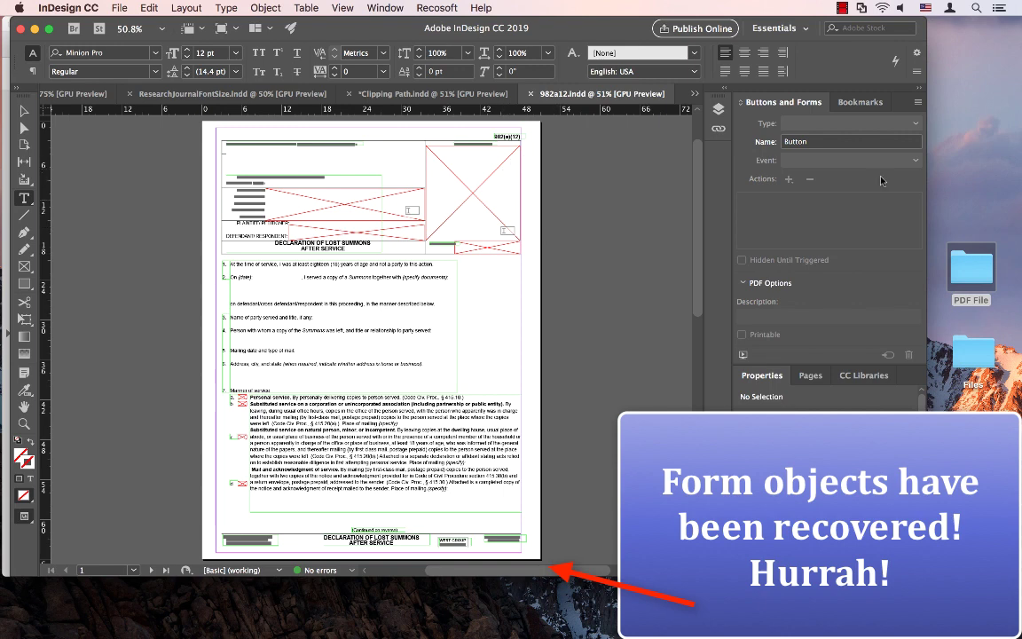
- Hide and reshow the Buttons and Forms panel from Window > Interactive
{"action": "left_click", "coordinate": [391, 7]}
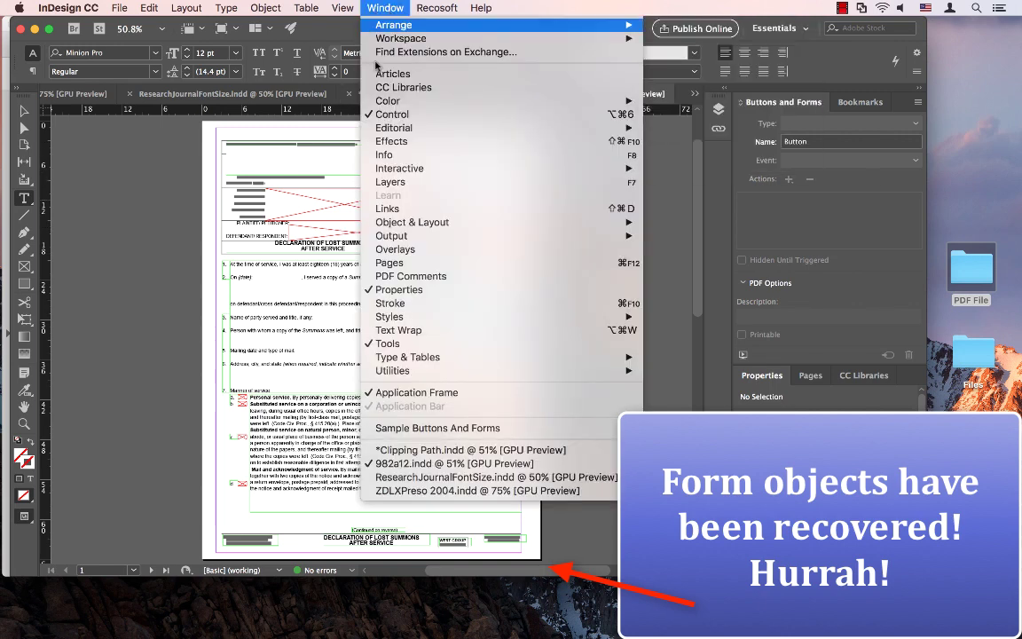
{"action": "mouse_move", "coordinate": [400, 168]}
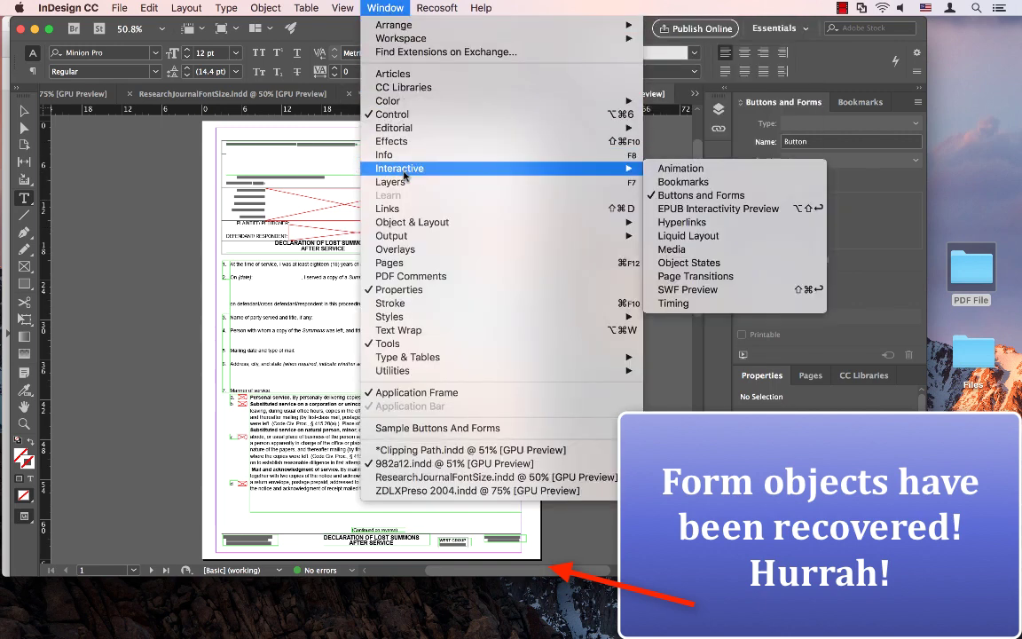
{"action": "left_click", "coordinate": [711, 196]}
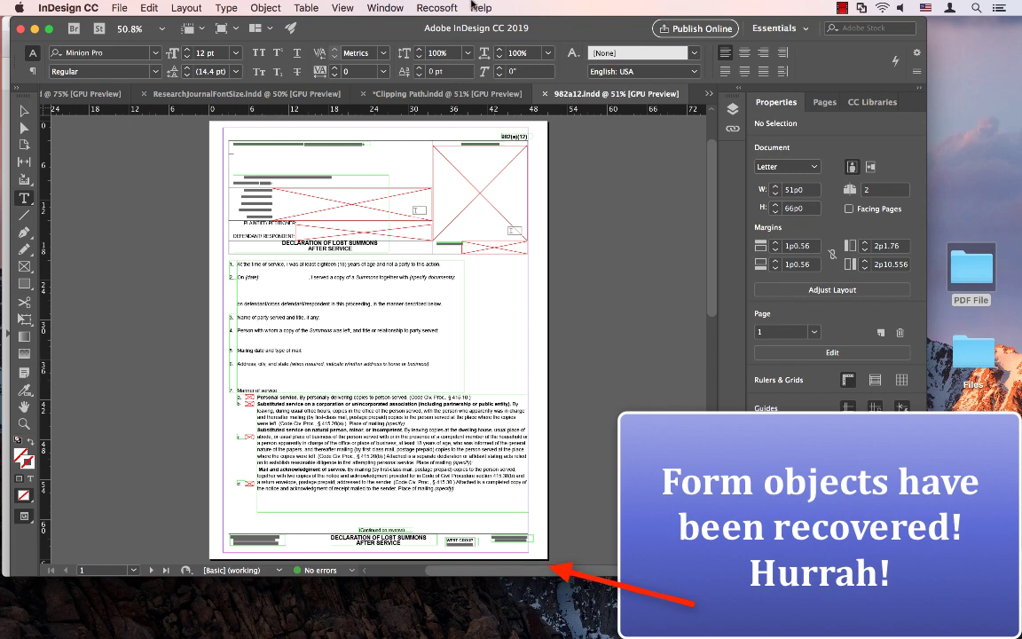
{"action": "left_click", "coordinate": [384, 7]}
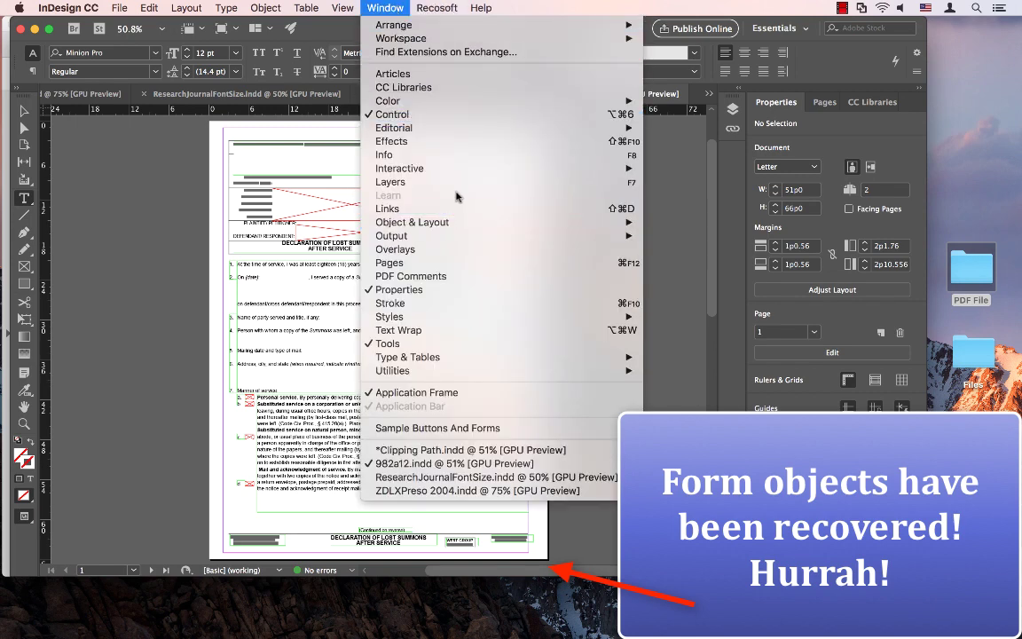
{"action": "mouse_move", "coordinate": [529, 169]}
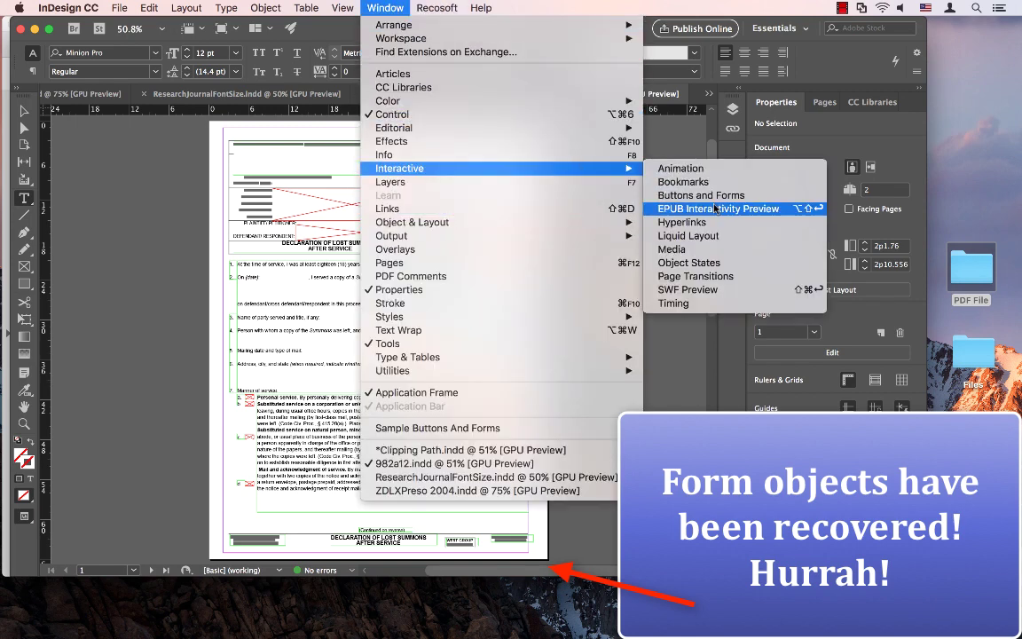
{"action": "left_click", "coordinate": [688, 195]}
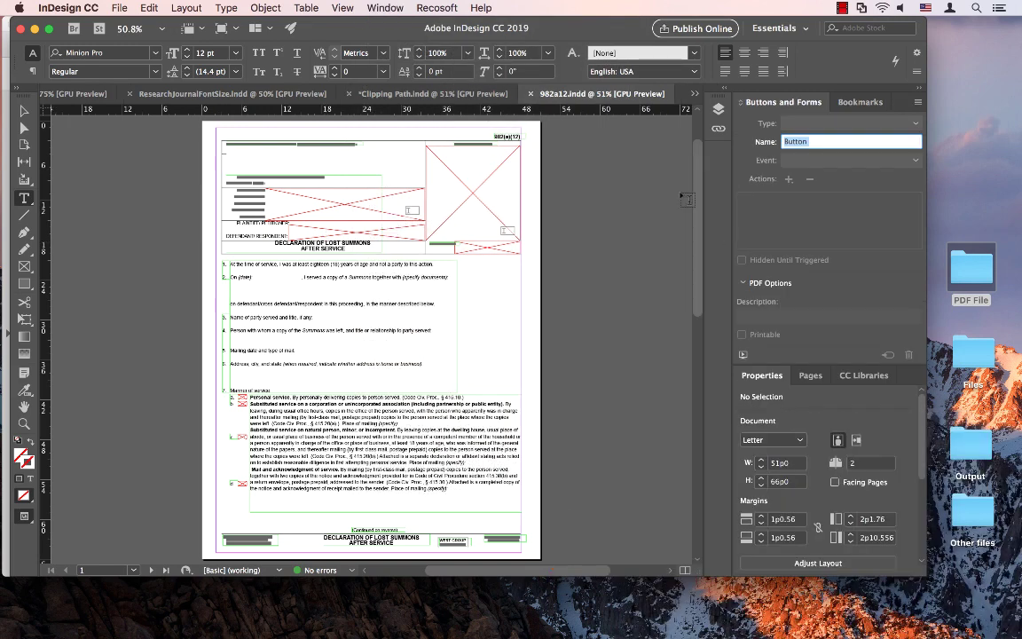
- Select the top-right FOR COURT USE ONLY Text Field with the Selection tool
{"action": "left_click", "coordinate": [24, 111]}
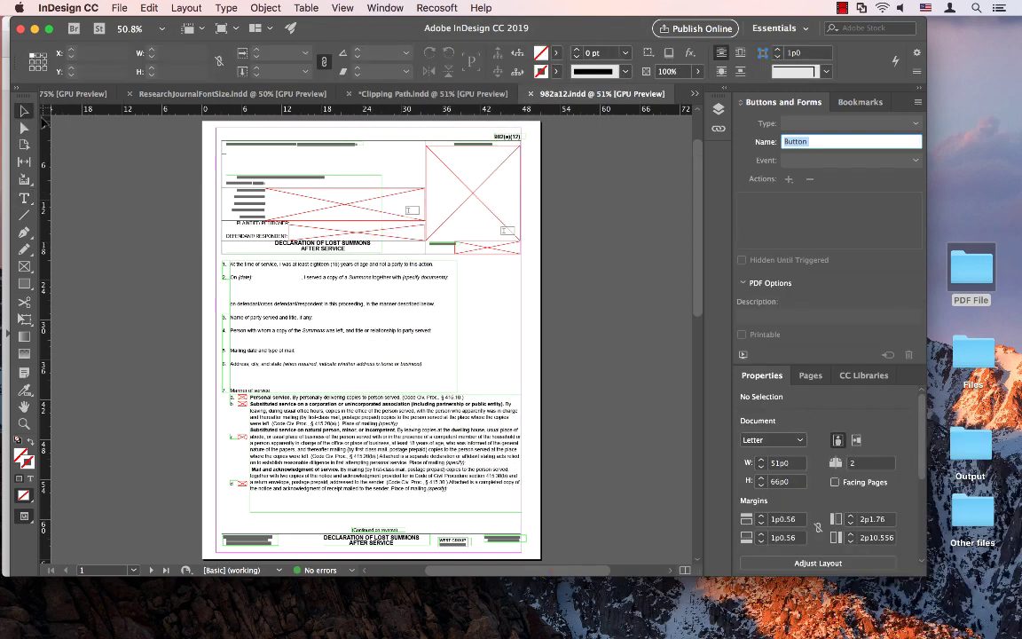
{"action": "left_click", "coordinate": [350, 200]}
{"action": "left_click", "coordinate": [472, 205]}
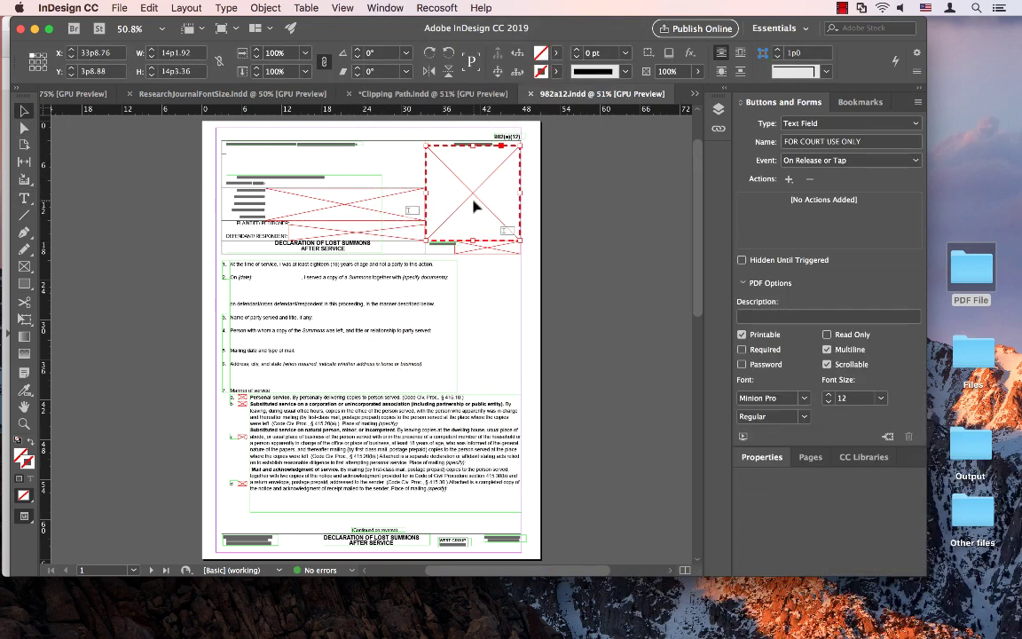